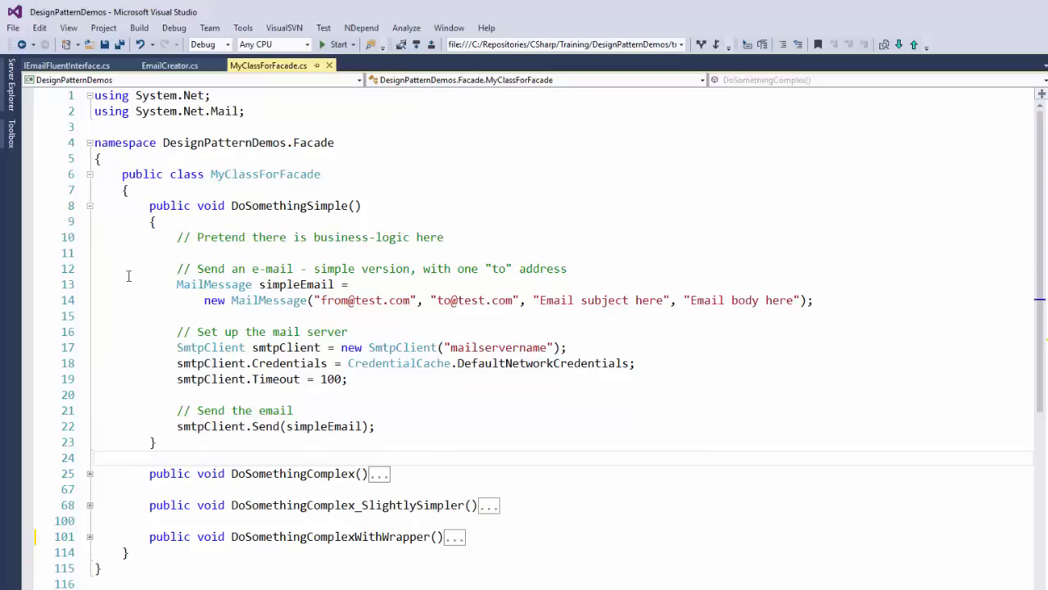
Step: Highlight the mail namespace import and expand the DoSomethingComplex_SlightlySimpler method body
drag(246, 111, 92, 95)
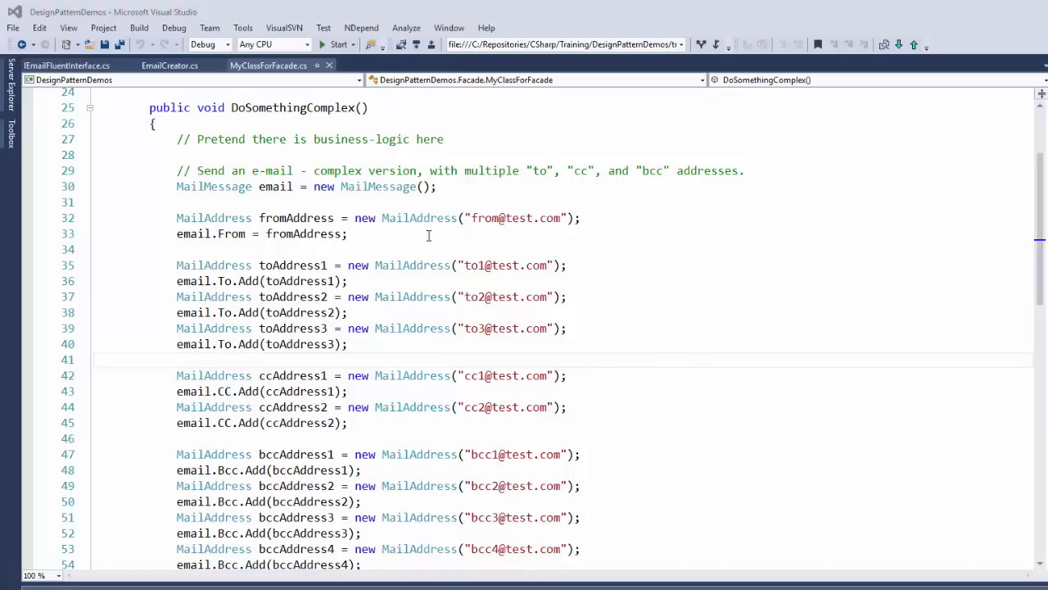
mouse_move(231, 233)
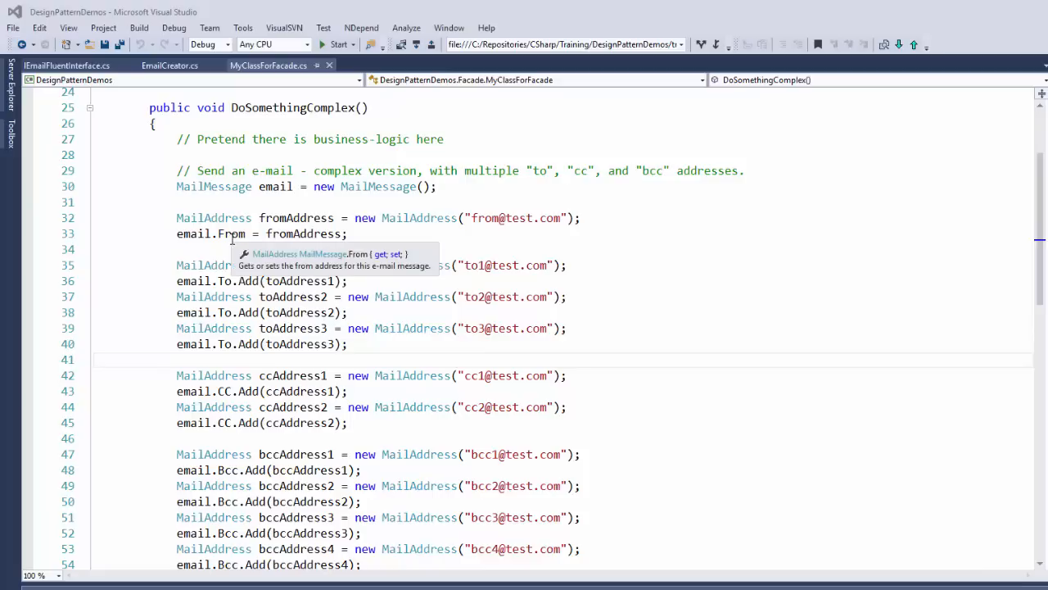
scroll(723, 281, down, 1)
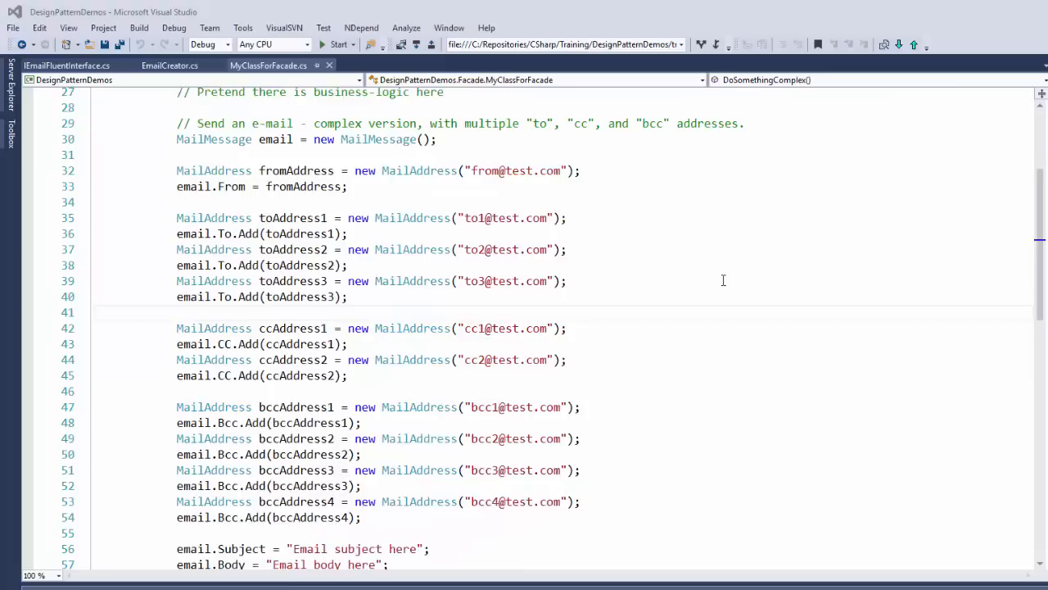
scroll(723, 281, down, 1)
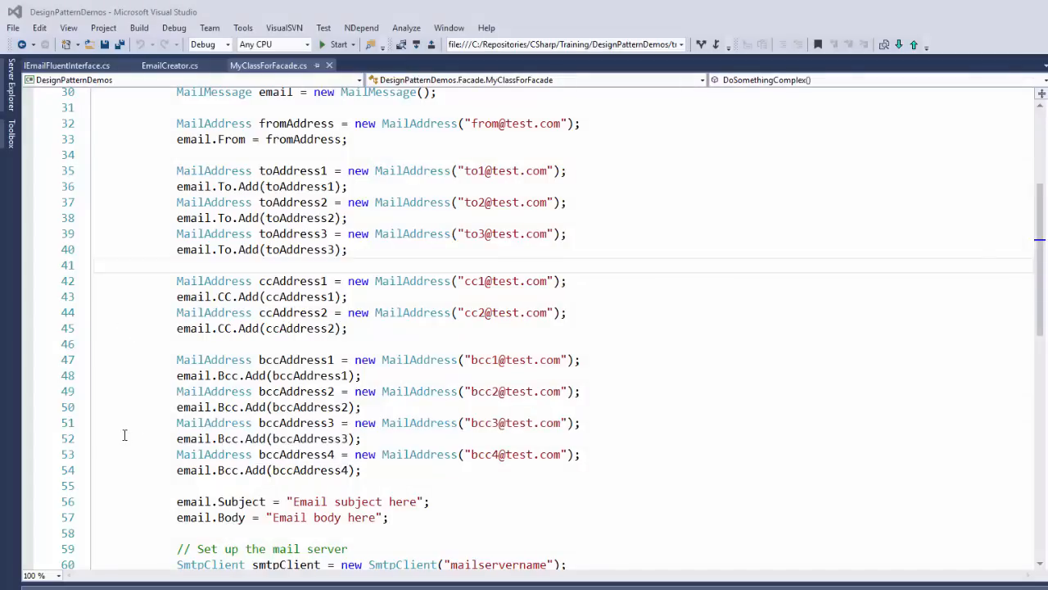
scroll(133, 378, down, 3)
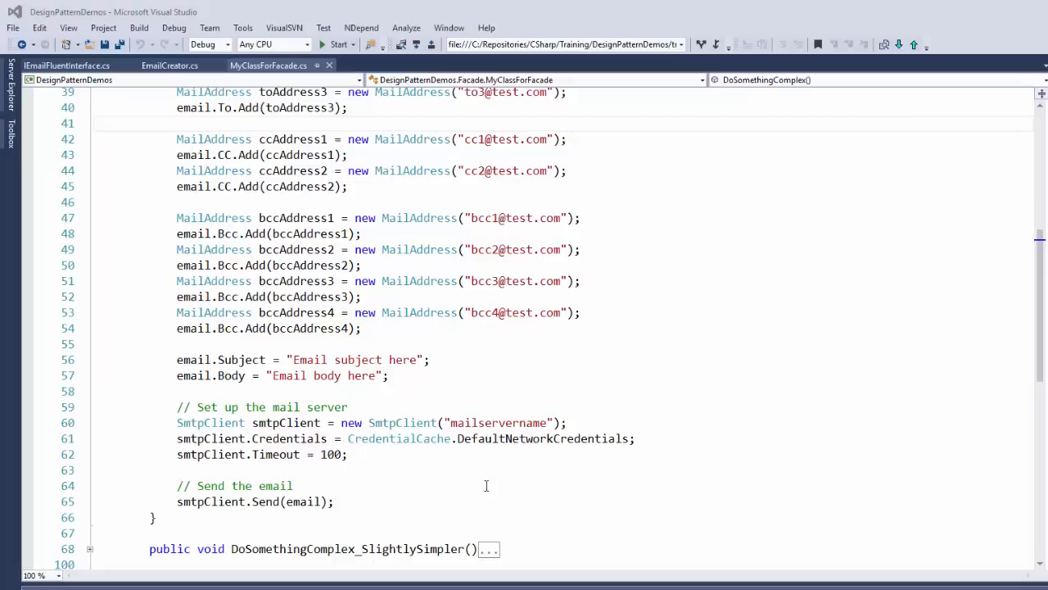
scroll(459, 487, down, 5)
click(90, 126)
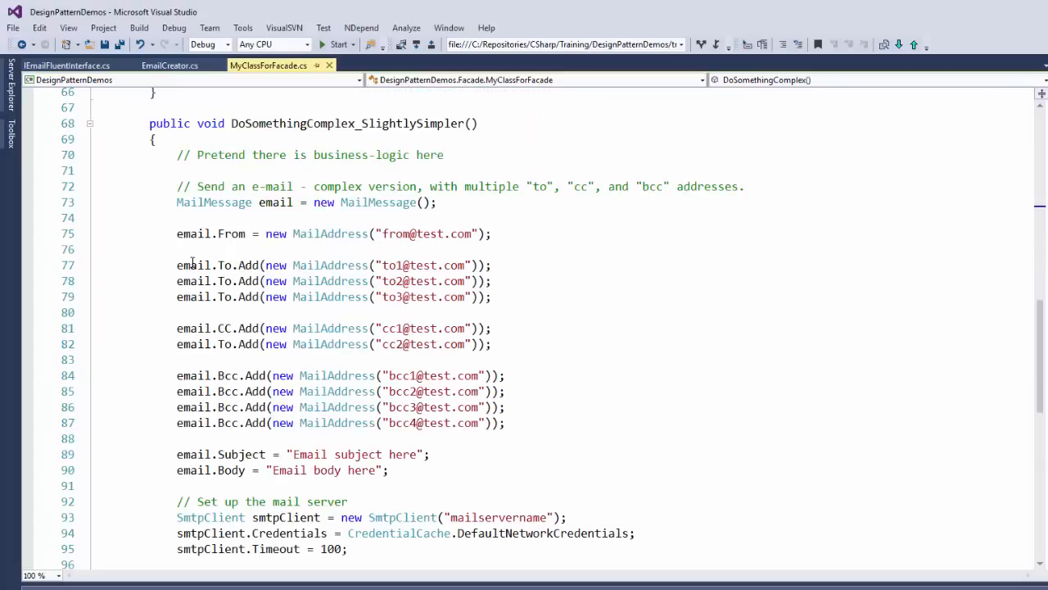
scroll(136, 301, down, 1)
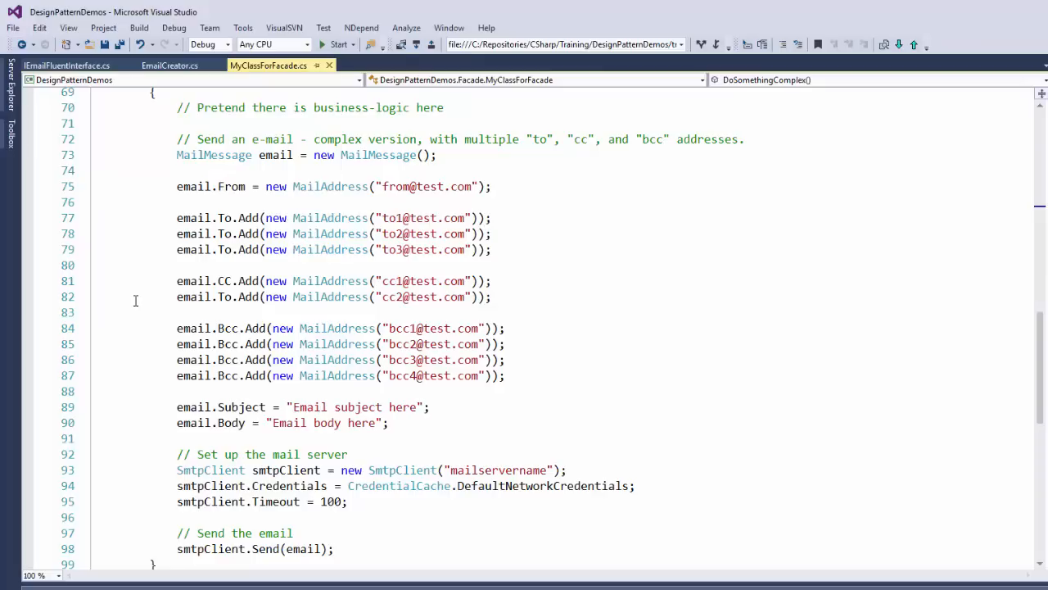
Step: Switch to EmailCreator.cs and select the CreateEmailFrom method name
click(169, 65)
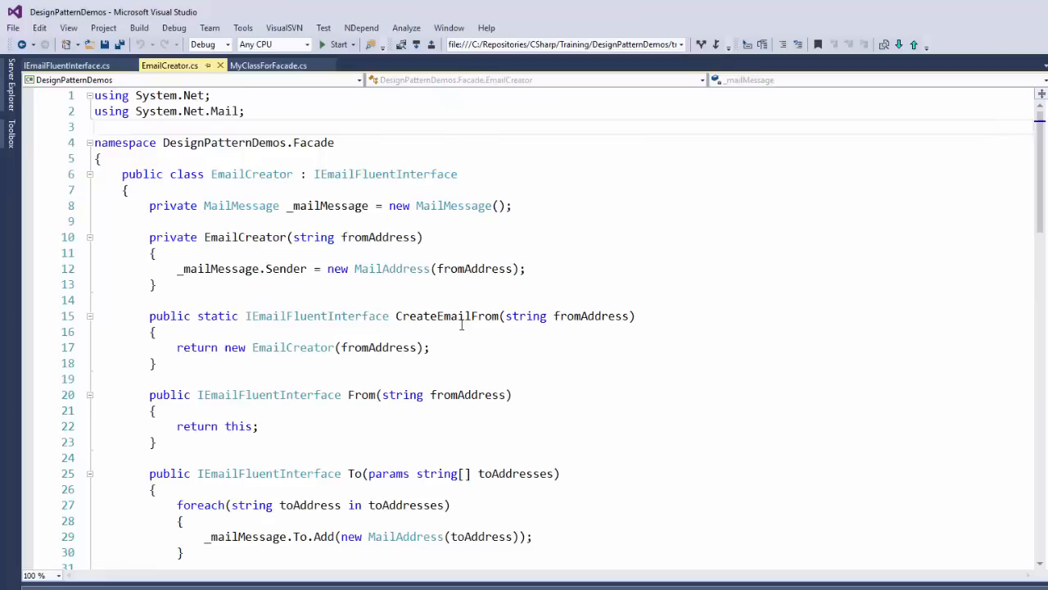
double_click(425, 319)
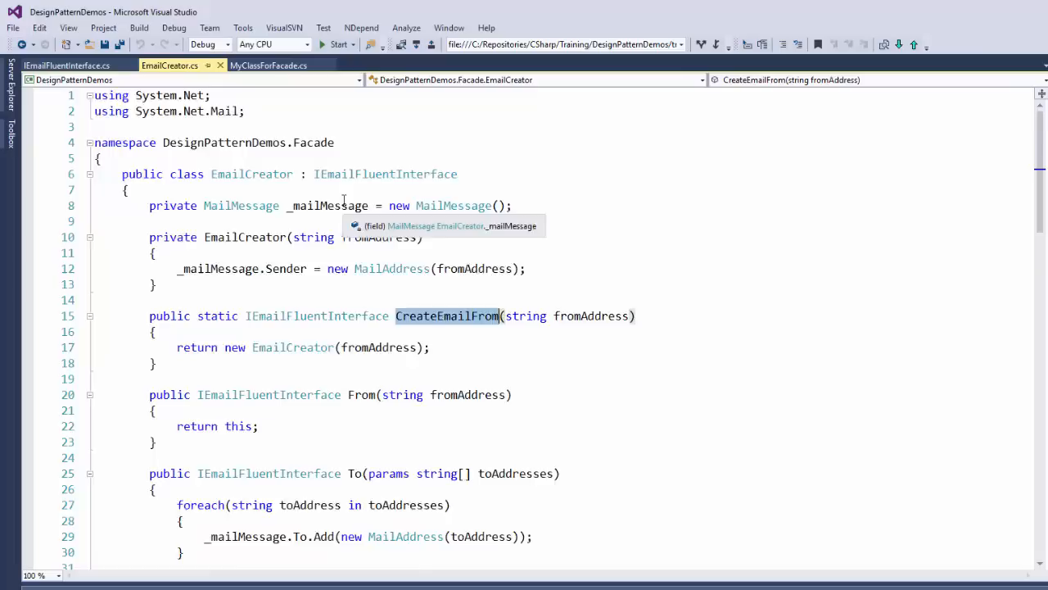
scroll(338, 258, down, 3)
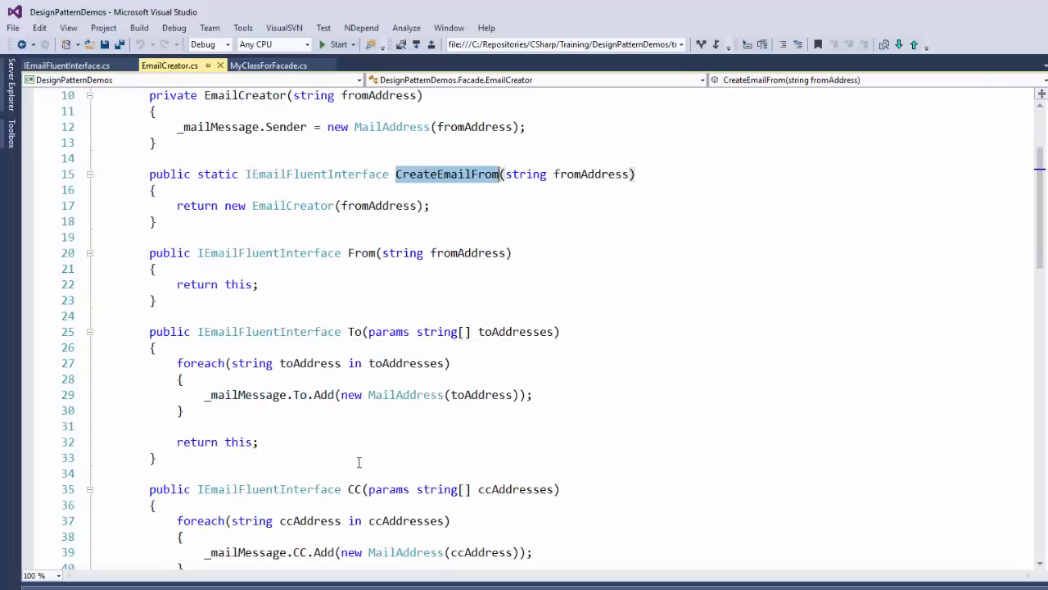
scroll(353, 485, down, 1)
scroll(354, 485, down, 2)
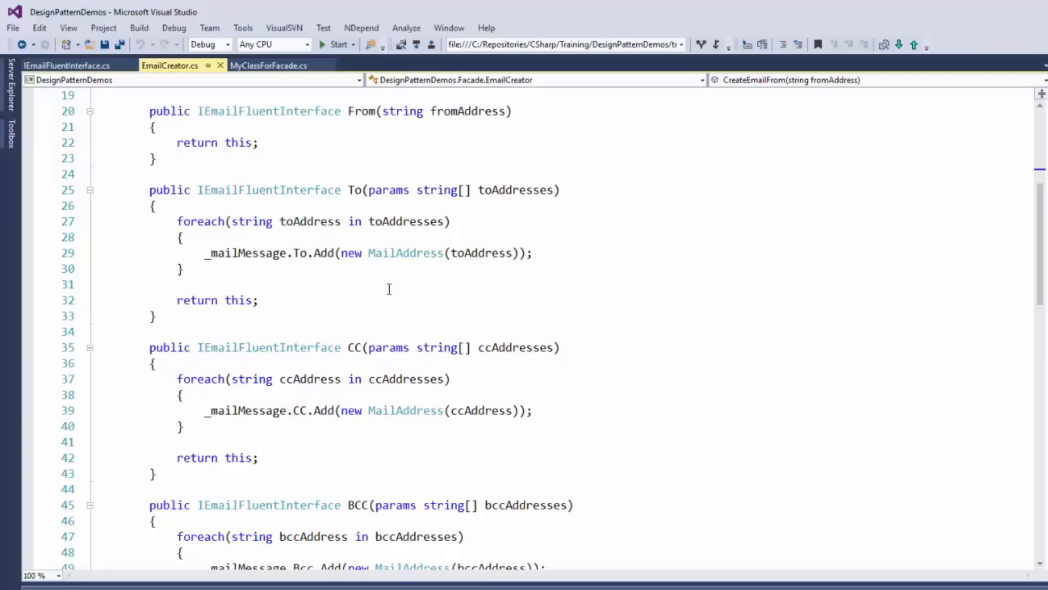
mouse_move(300, 552)
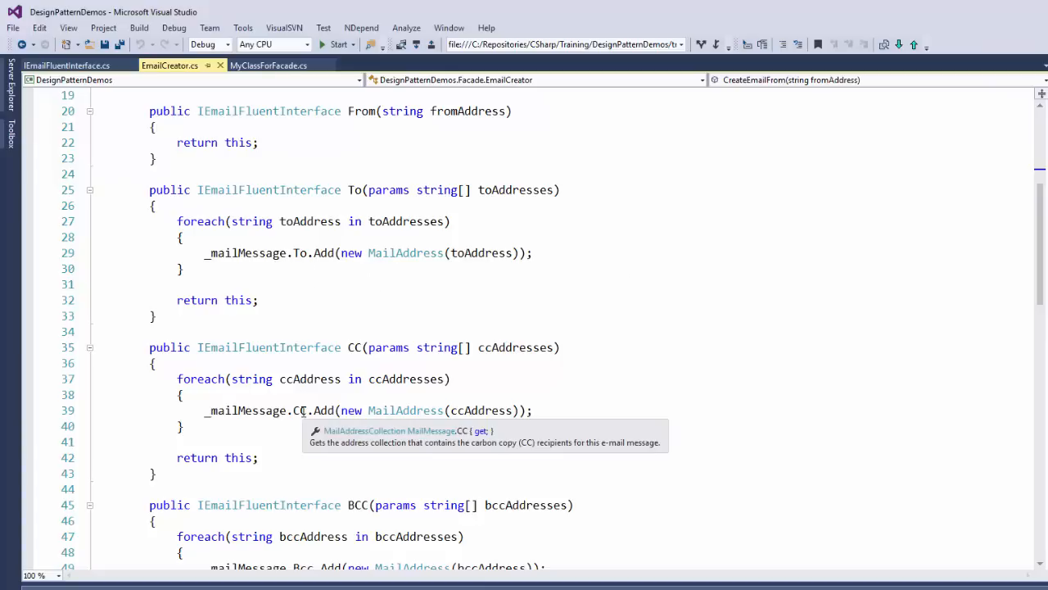
scroll(303, 410, down, 2)
scroll(312, 502, down, 1)
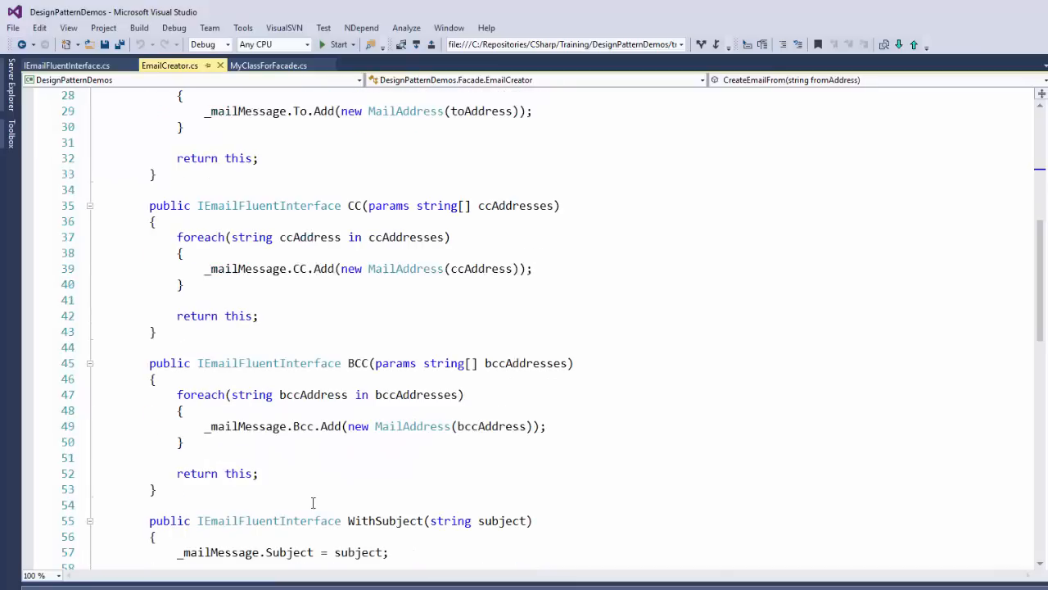
scroll(356, 469, down, 4)
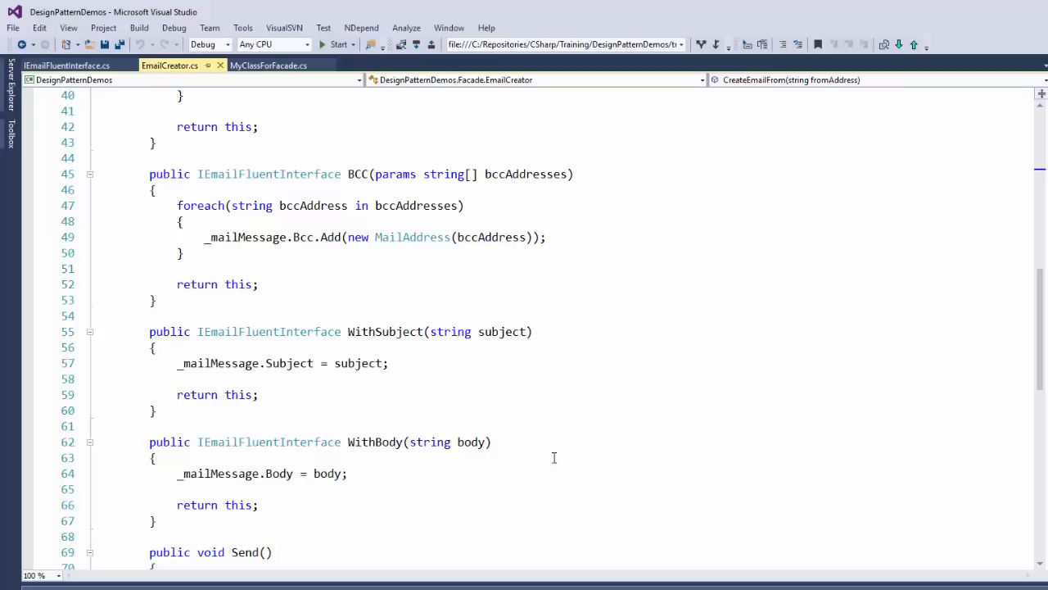
scroll(554, 457, down, 1)
scroll(553, 457, down, 1)
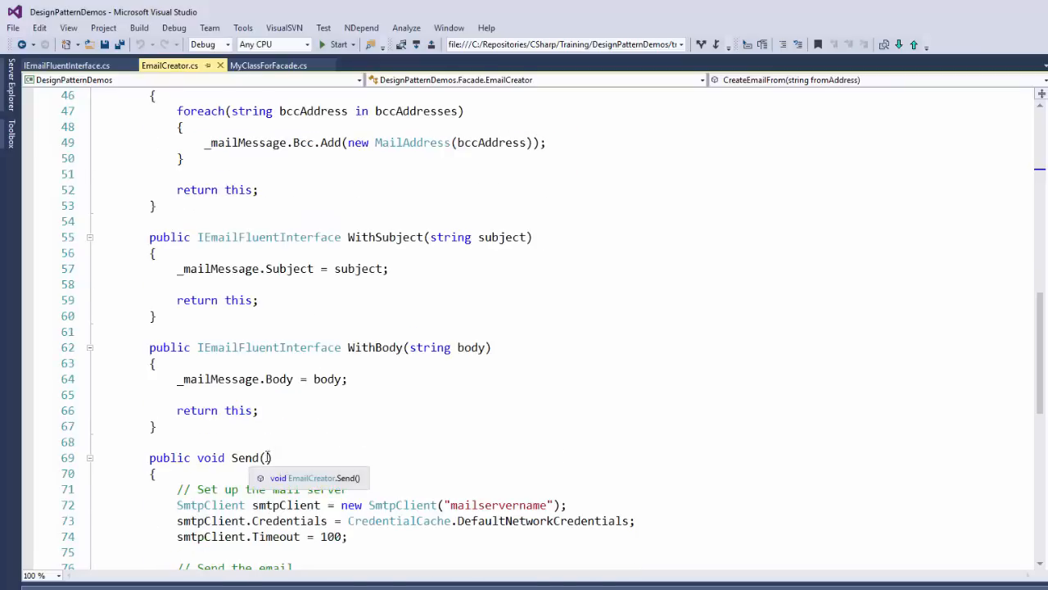
scroll(500, 417, down, 1)
scroll(499, 418, down, 1)
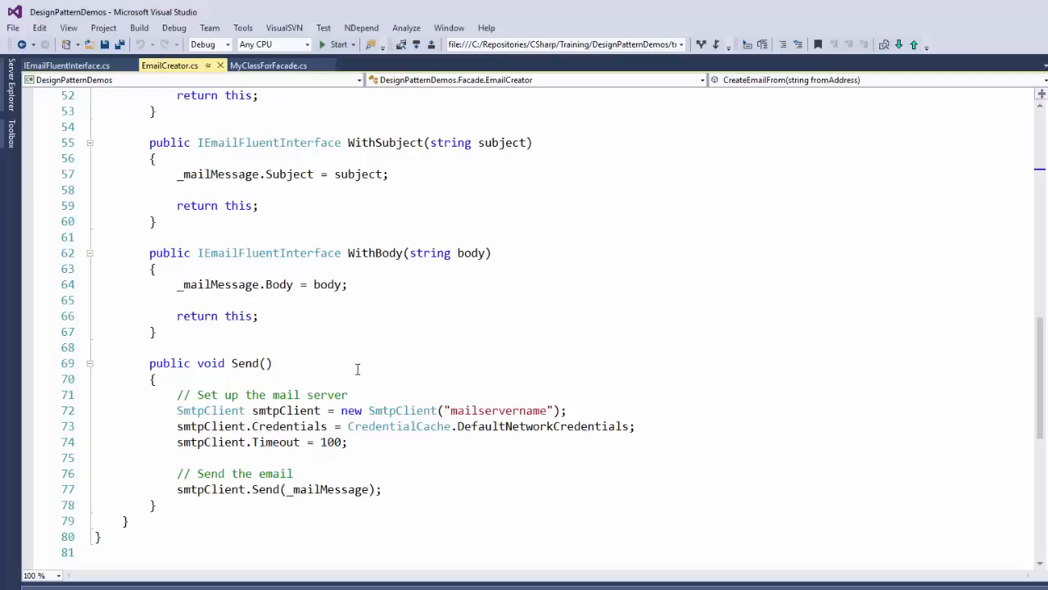
click(268, 66)
click(89, 265)
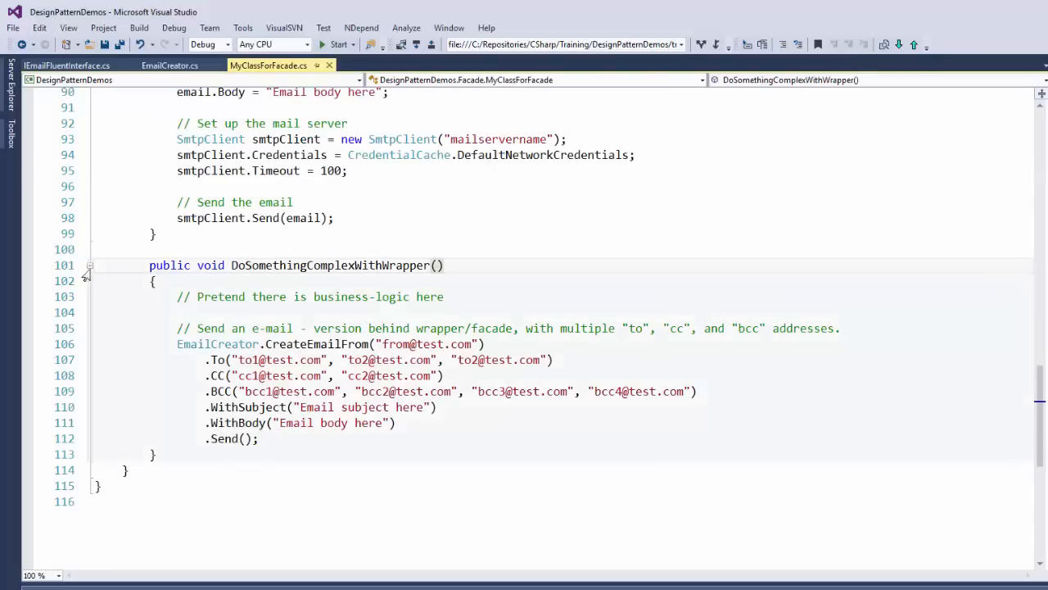
scroll(290, 487, down, 2)
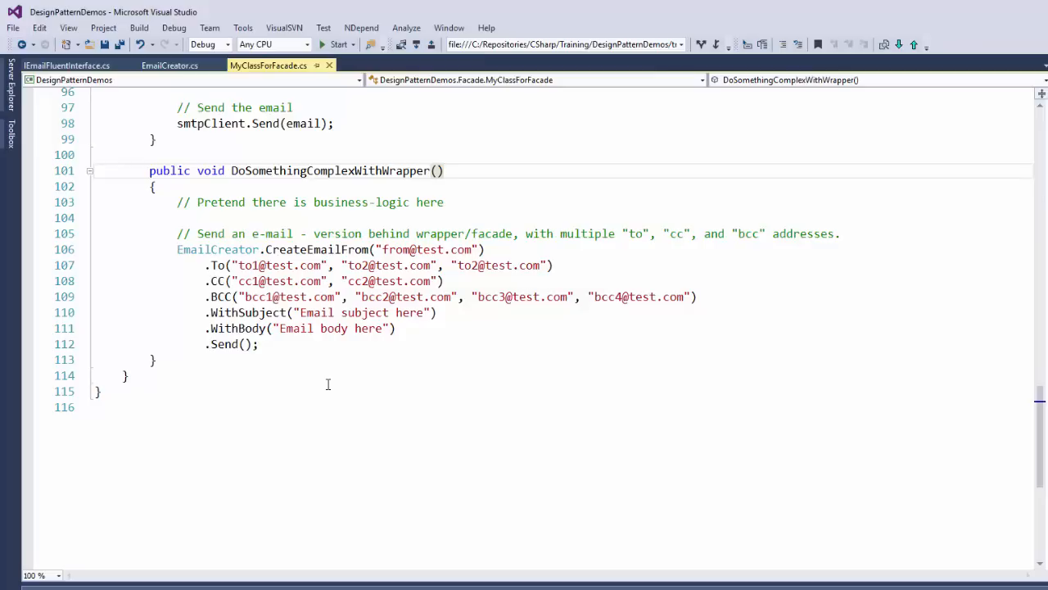
Step: Flip between EmailCreator.cs and MyClassForFacade.cs, ending on EmailCreator.cs from its top
click(169, 66)
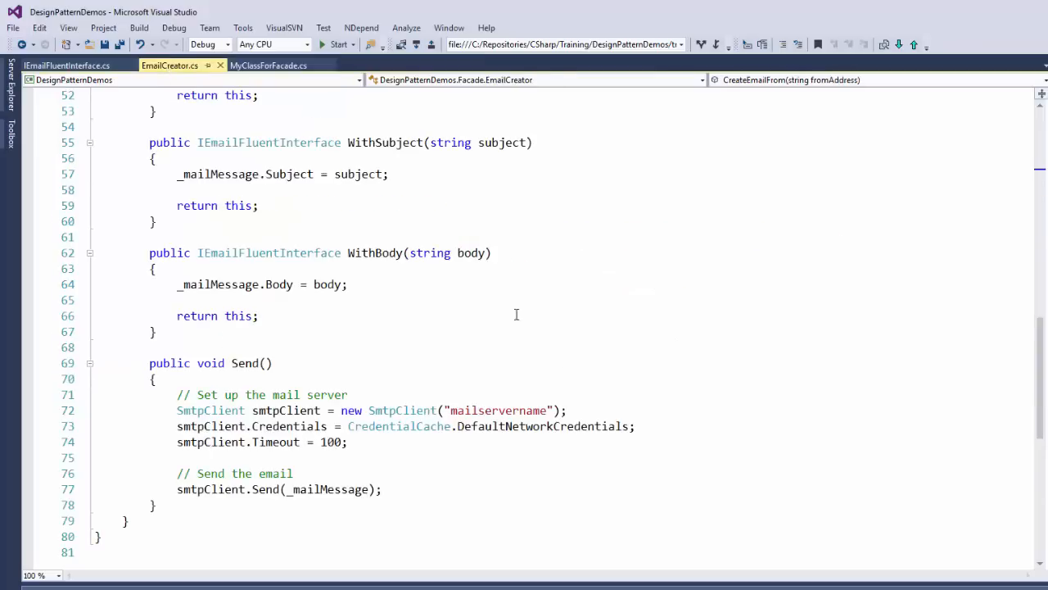
scroll(564, 360, up, 6)
scroll(564, 359, up, 6)
scroll(564, 360, up, 3)
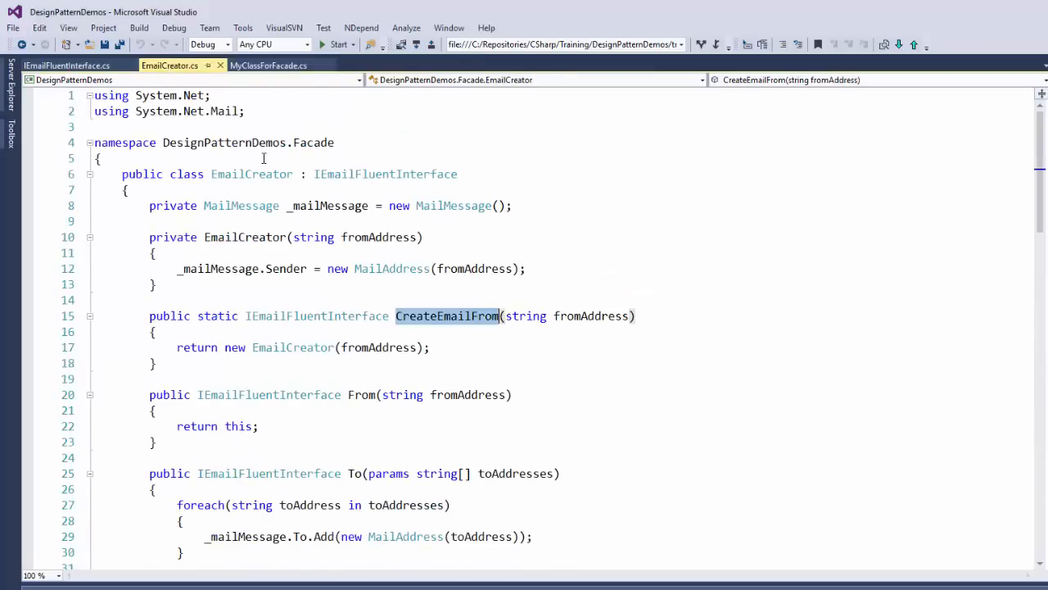
click(254, 66)
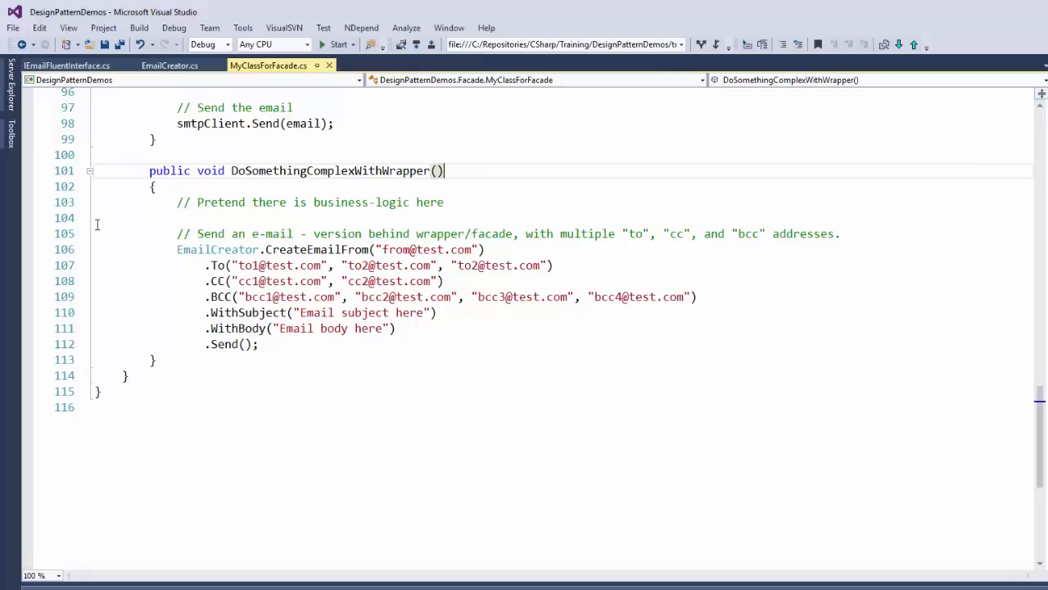
click(169, 65)
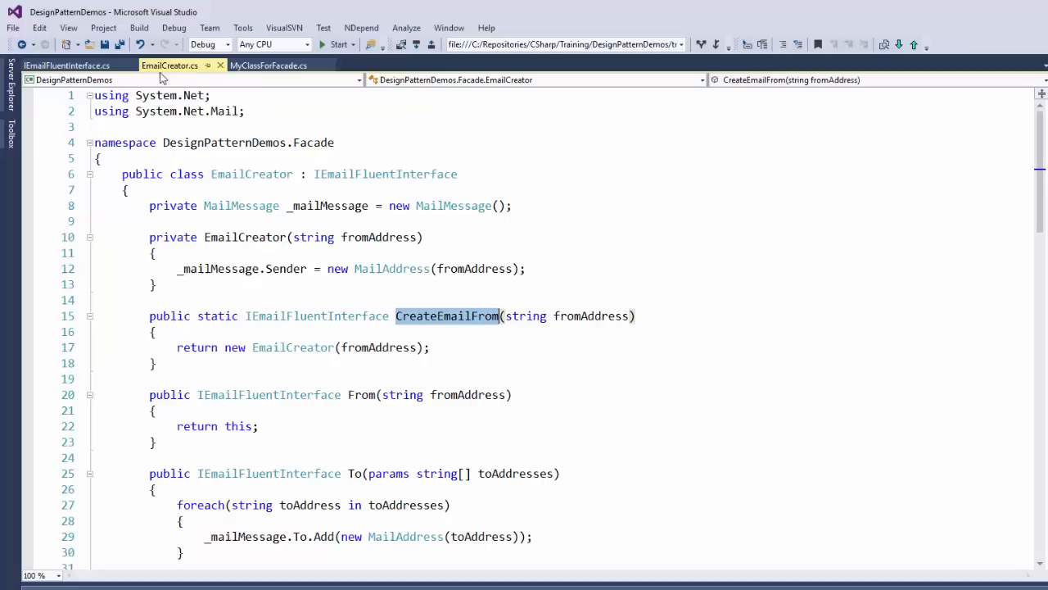